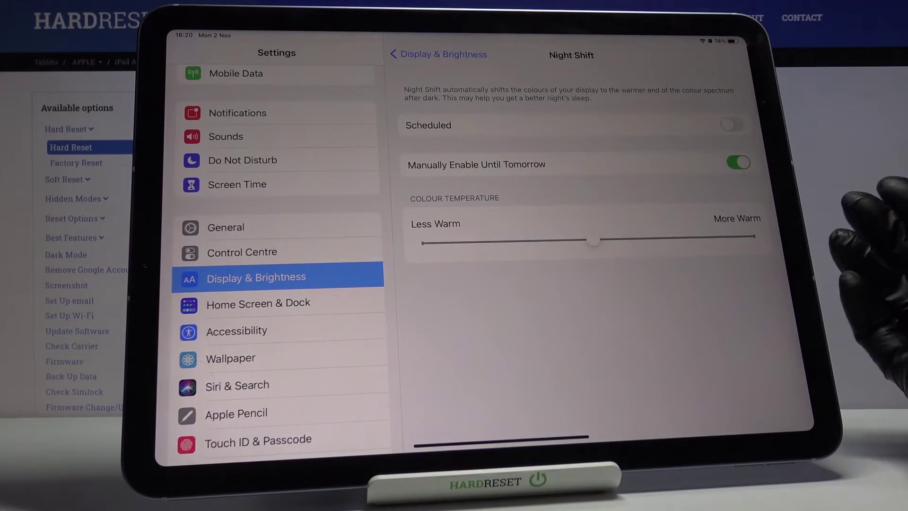
- Switch on Manually Enable Until Tomorrow and drag Colour Temperature fully to More Warm
click(738, 162)
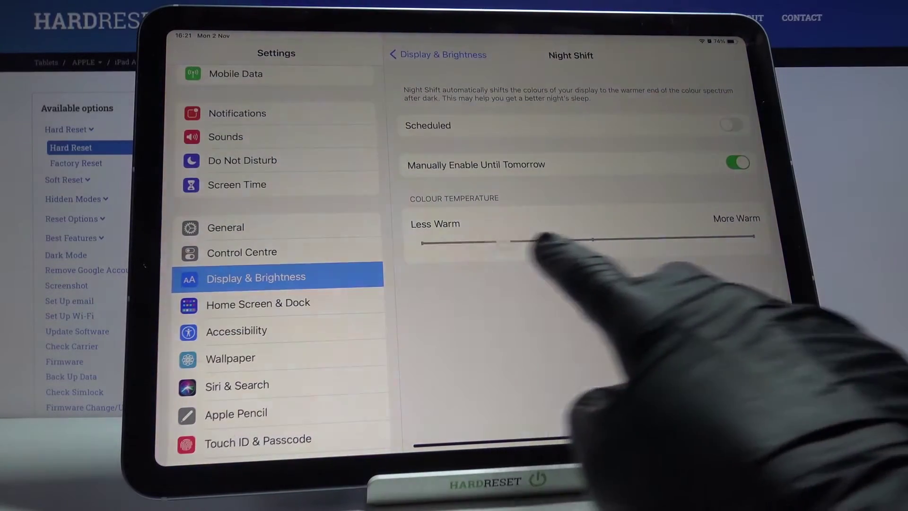
mouse_move(595, 240)
mouse_down()
mouse_move(748, 237)
mouse_move(568, 241)
mouse_move(748, 237)
mouse_up()
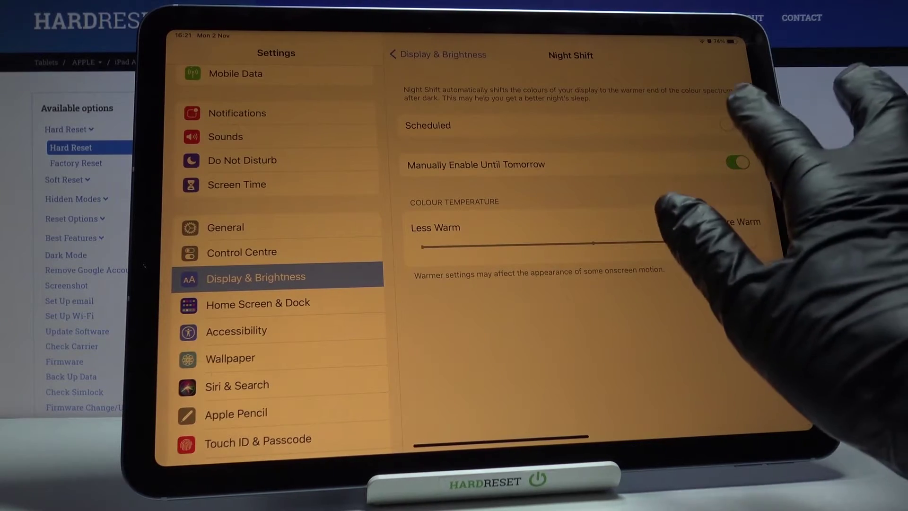
- Enable Scheduled Night Shift with a custom schedule: on at 23:00, off at 08:00
click(731, 125)
click(720, 152)
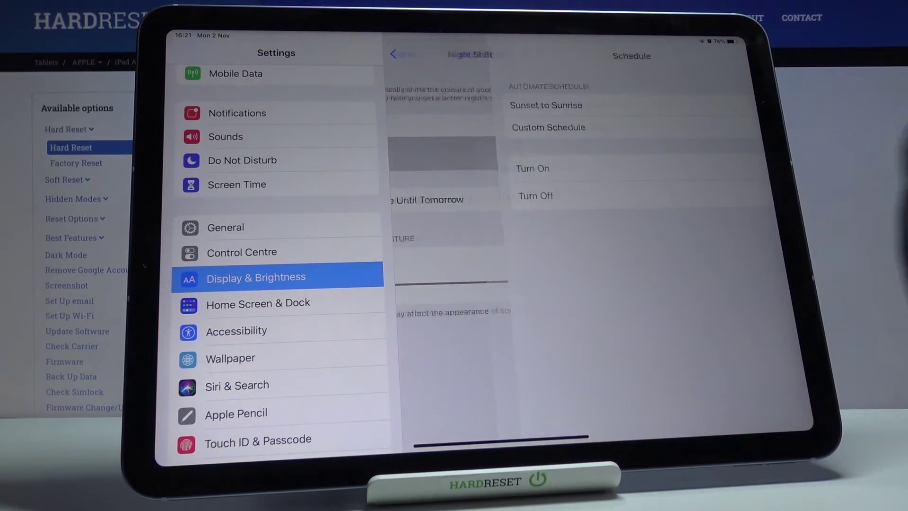
click(731, 166)
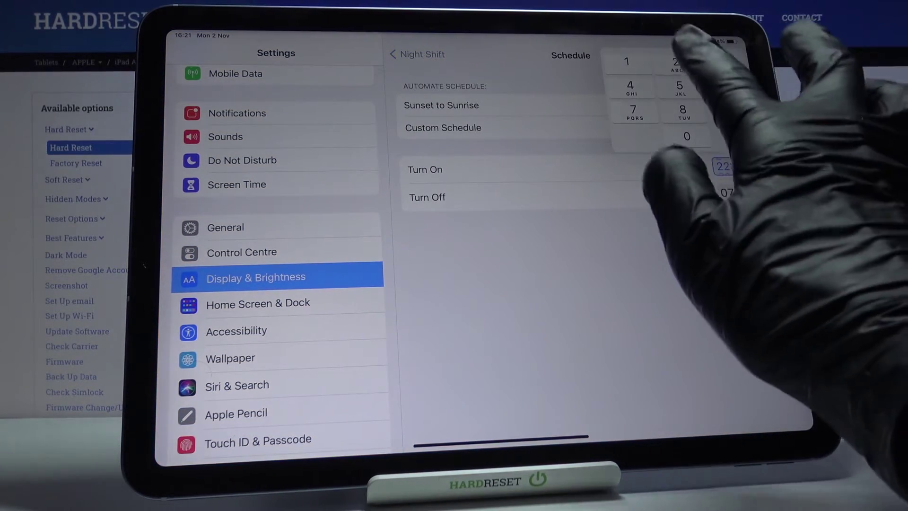
text(23:00)
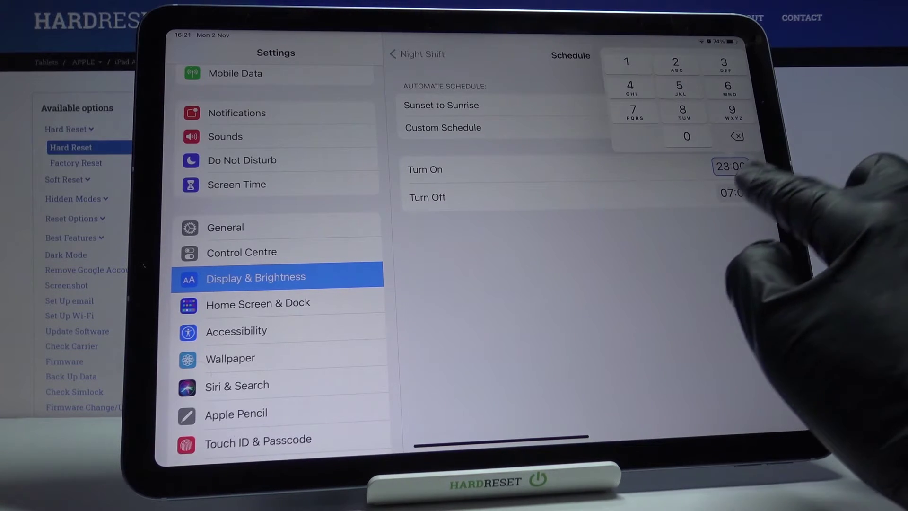
click(725, 193)
text(8:)
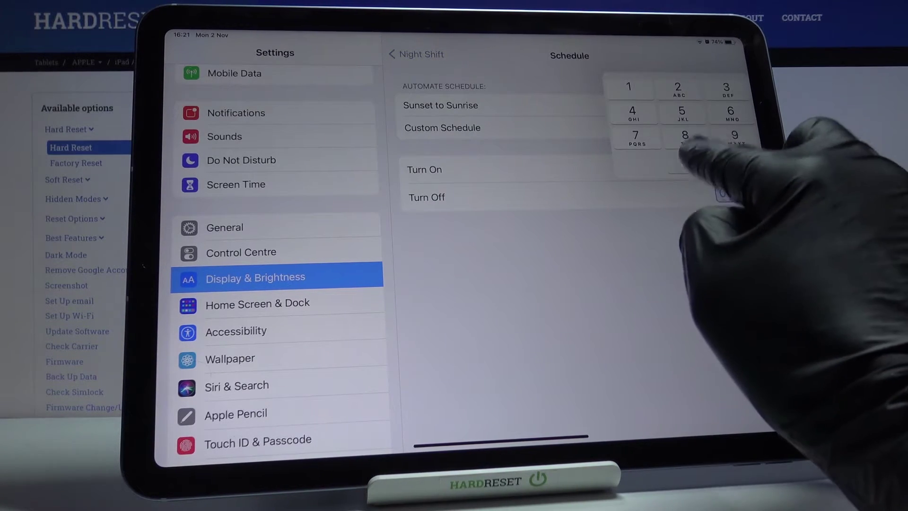
text(00)
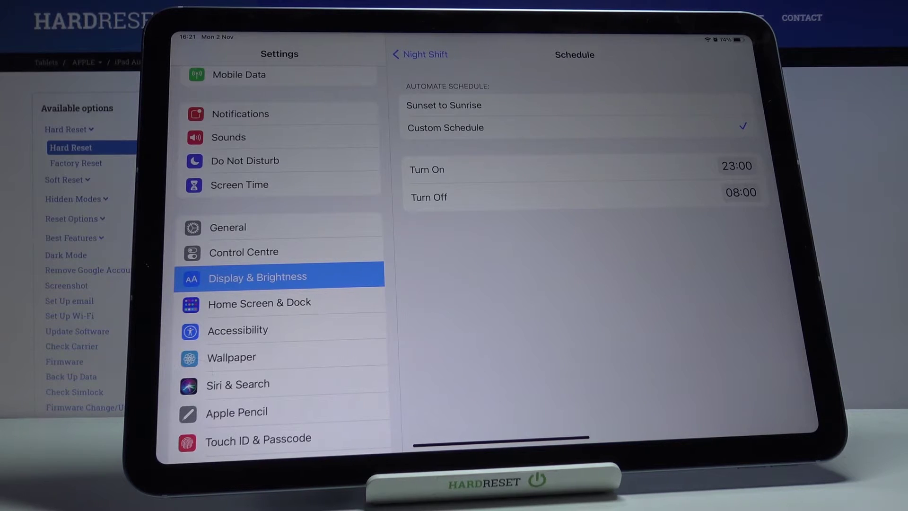
- Use the Sunset to Sunrise schedule, disable Manually Enable Until Tomorrow, and go home
click(709, 105)
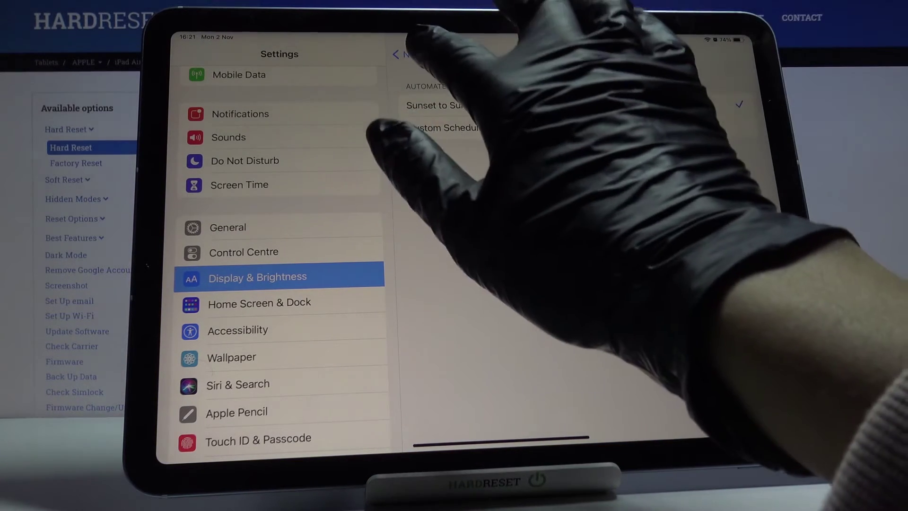
click(419, 54)
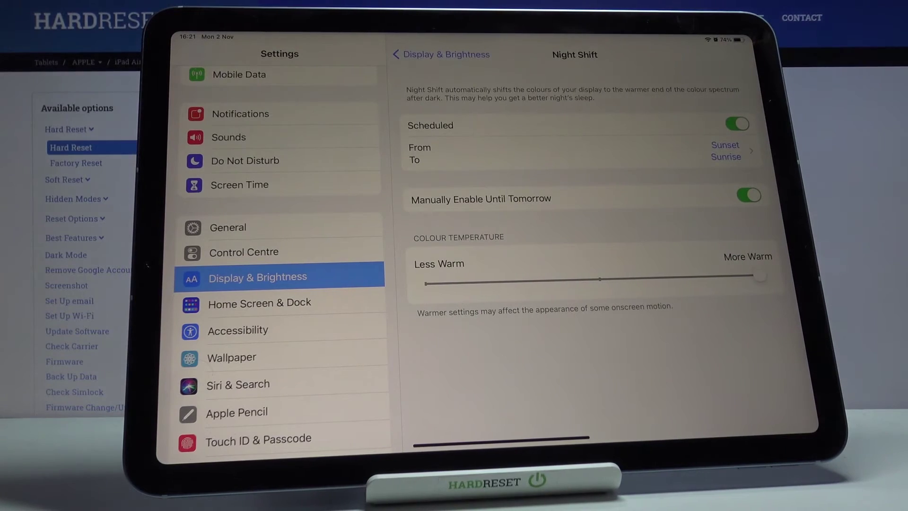
click(748, 195)
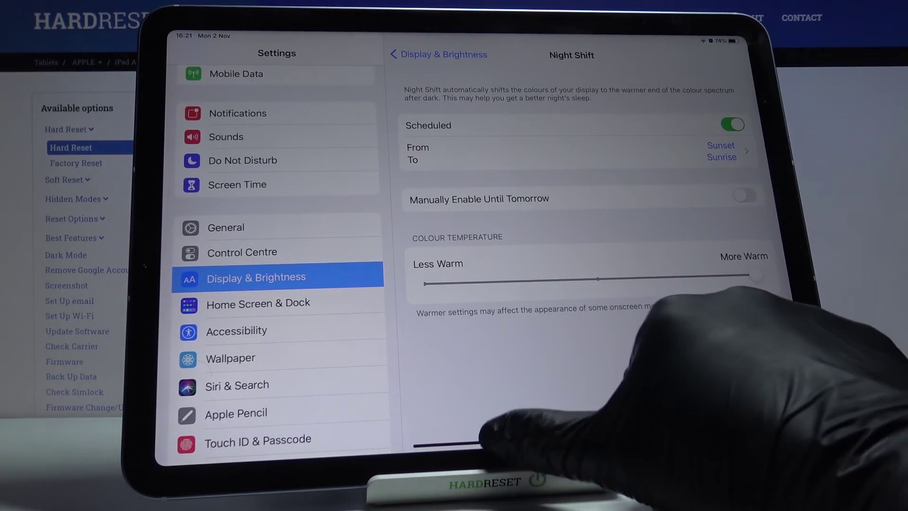
drag(501, 439, 500, 283)
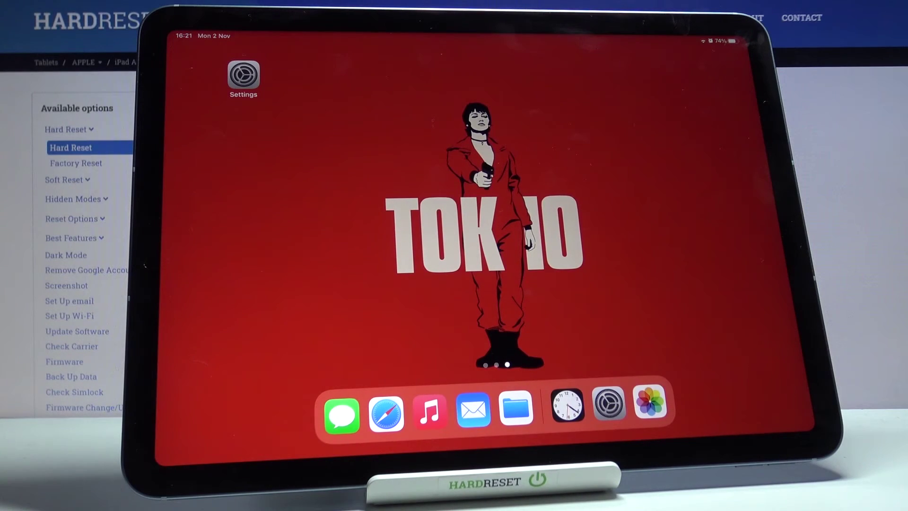